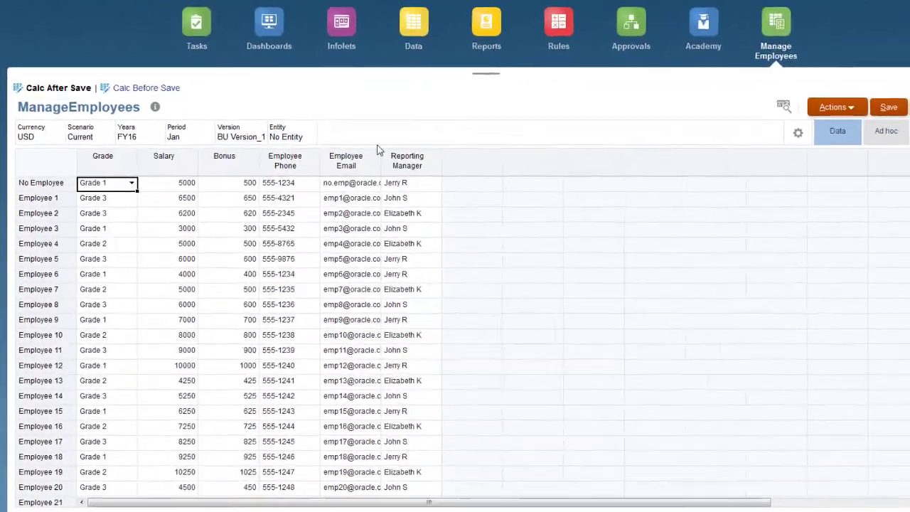
Step: Enter new salaries for Employees 3, 7 and 10, with 9000 and 4000 for Employees 7 and 10
{"action": "left_click", "coordinate": [213, 213]}
{"action": "type", "text": "4"}
{"action": "key", "text": "Return"}
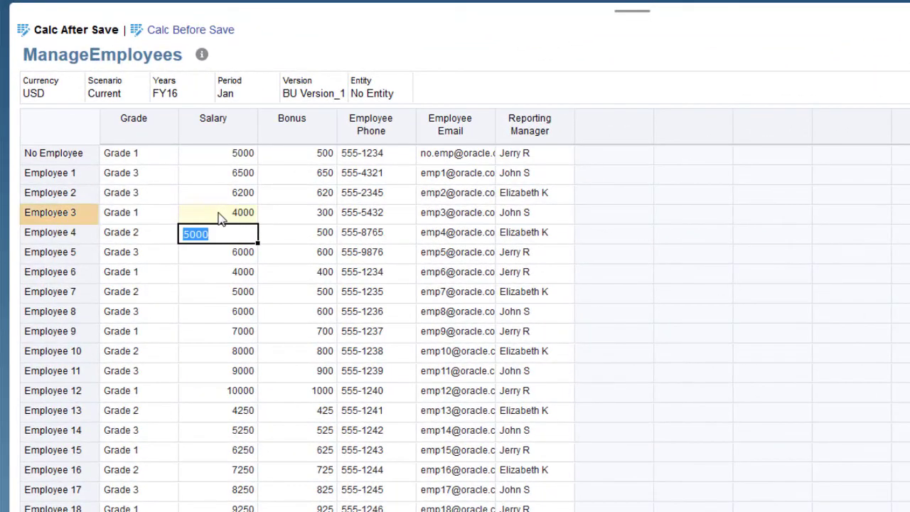
{"action": "left_click", "coordinate": [224, 295]}
{"action": "type", "text": "9000"}
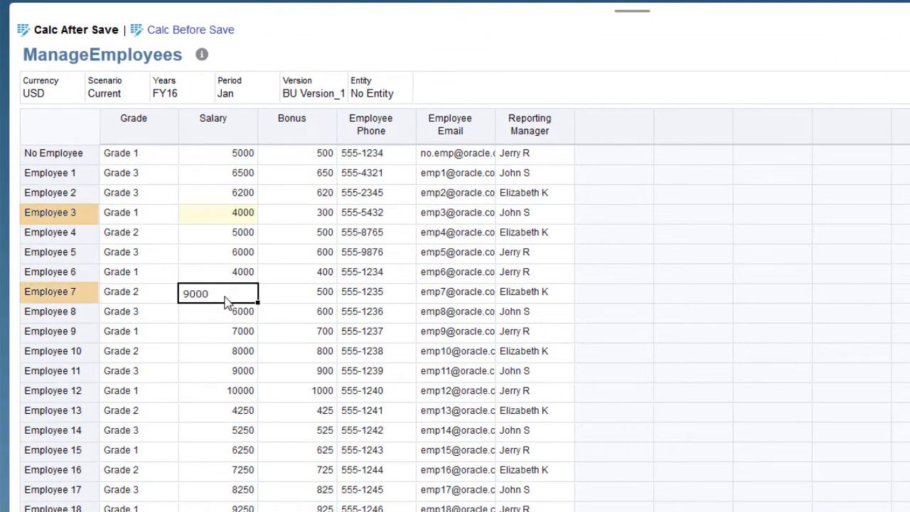
{"action": "key", "text": "Return"}
{"action": "left_click", "coordinate": [230, 349]}
{"action": "type", "text": "4000"}
{"action": "key", "text": "Return"}
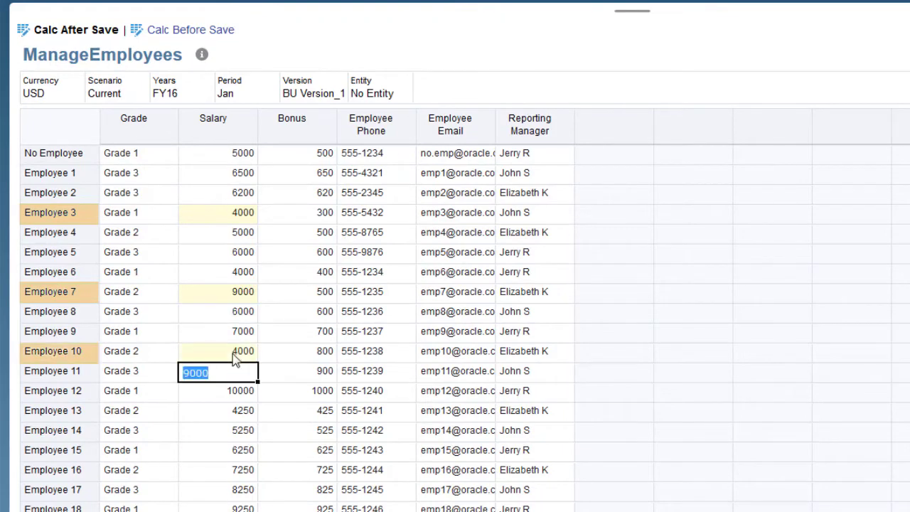
Step: Update the phone numbers for Employees 3 and 6, then save the form and acknowledge the confirmation
{"action": "left_click", "coordinate": [376, 217]}
{"action": "type", "text": "555-5431"}
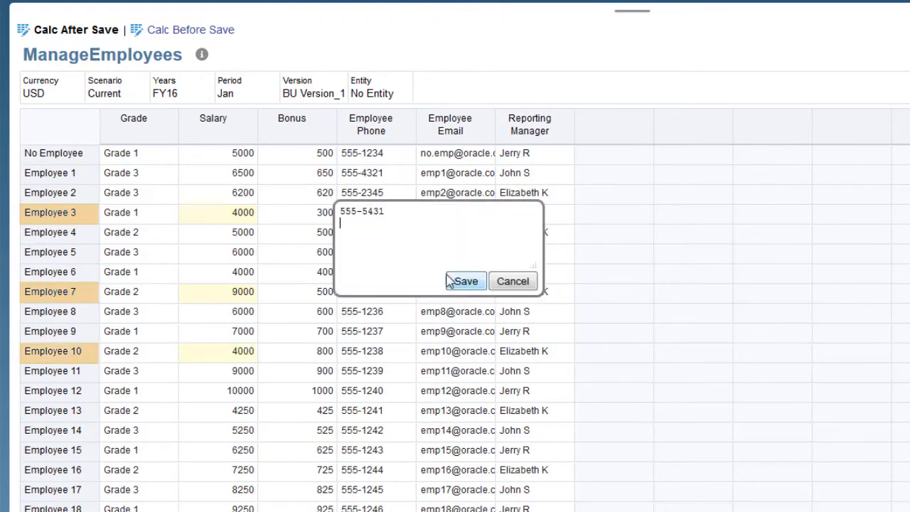
{"action": "left_click", "coordinate": [449, 281]}
{"action": "left_click", "coordinate": [384, 273]}
{"action": "type", "text": "555-1235"}
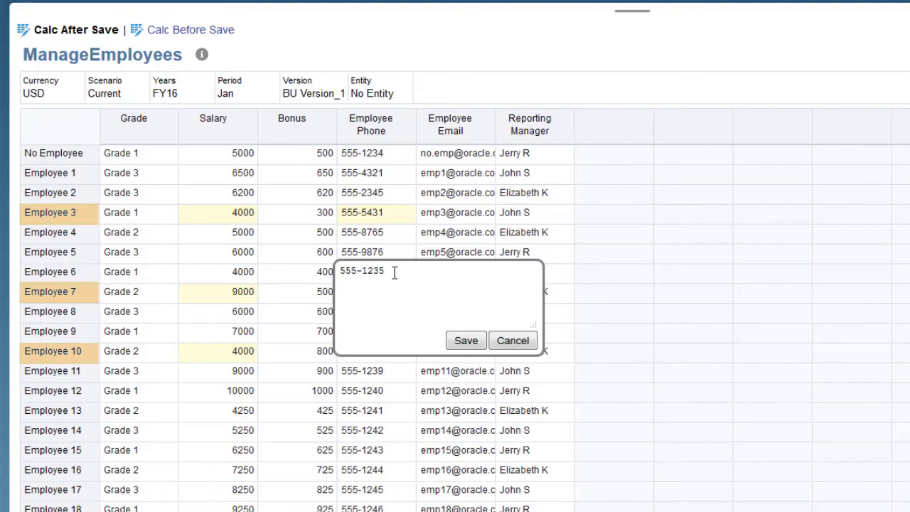
{"action": "left_click", "coordinate": [467, 341]}
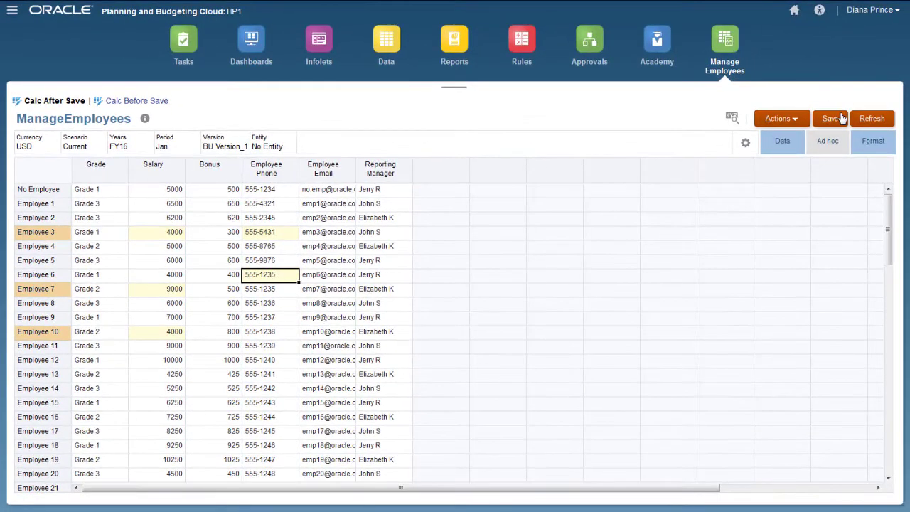
{"action": "left_click", "coordinate": [841, 118]}
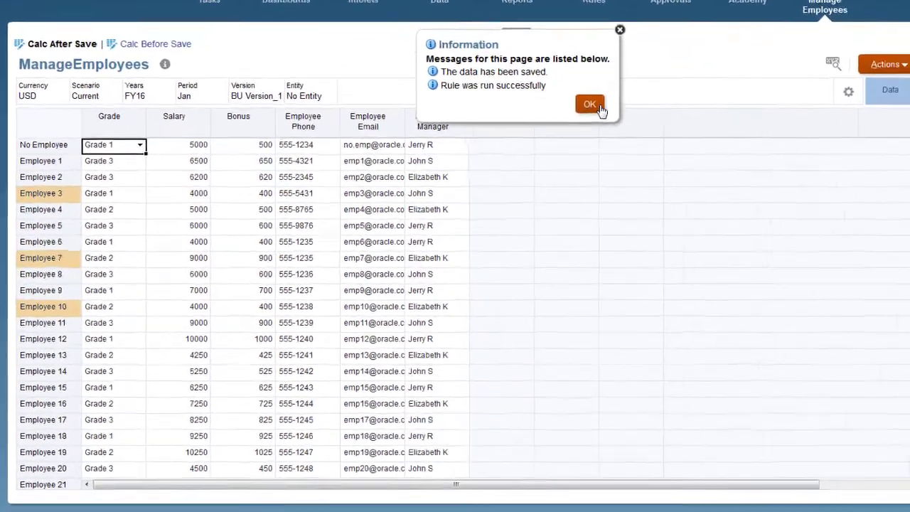
{"action": "left_click", "coordinate": [528, 156]}
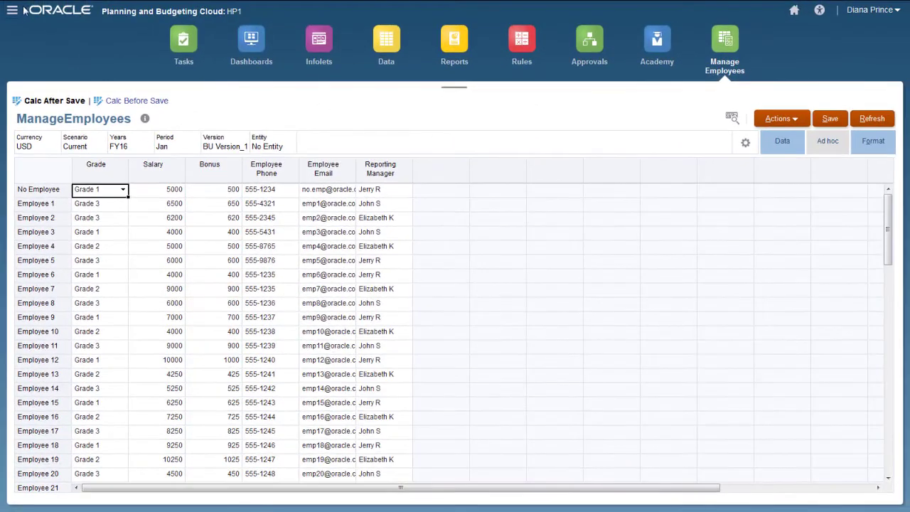
Step: Open the CalculateBonusPostDataFormSave2 job under Jobs and show its Completed log
{"action": "left_click", "coordinate": [13, 11]}
{"action": "left_click", "coordinate": [48, 240]}
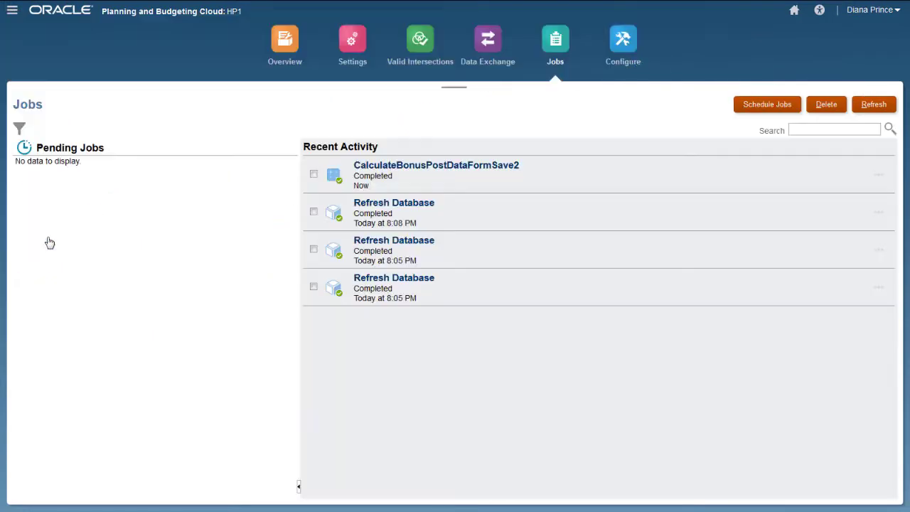
{"action": "left_click", "coordinate": [402, 168]}
{"action": "left_click", "coordinate": [173, 121]}
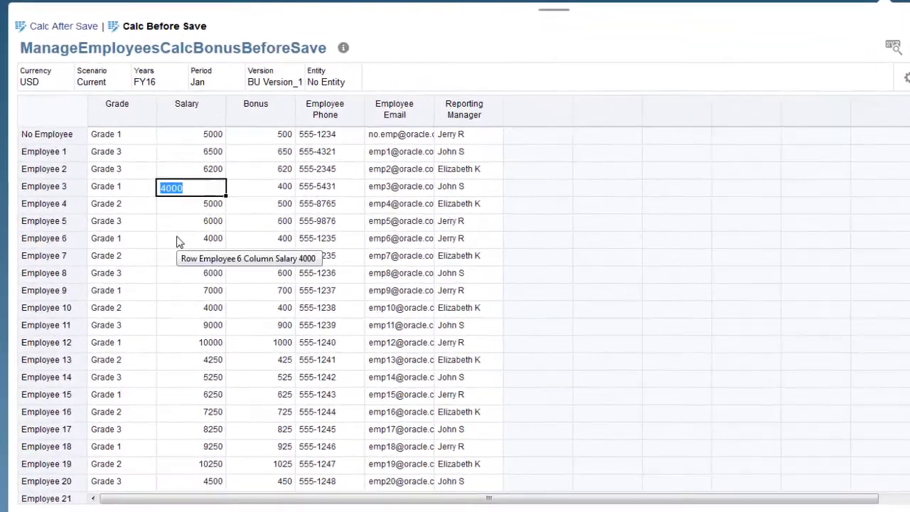
Step: Enter salaries 7500, 8500 and 4500 for Employees 3, 7 and 10
{"action": "type", "text": "7500"}
{"action": "left_click", "coordinate": [191, 254]}
{"action": "type", "text": "8500"}
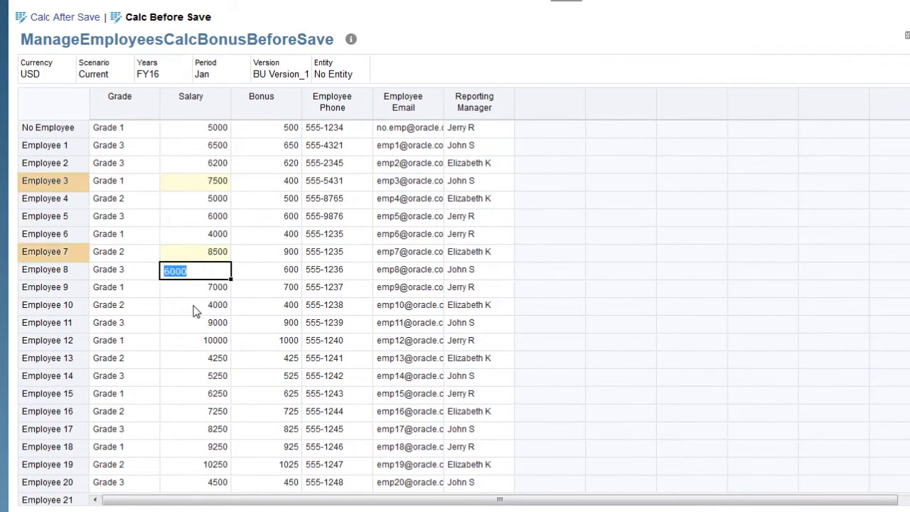
{"action": "left_click", "coordinate": [193, 306]}
{"action": "type", "text": "4500"}
Step: Change the phone numbers for Employees 3 and 6 in the popup editor
{"action": "double_click", "coordinate": [341, 181]}
{"action": "key", "text": "BackSpace"}
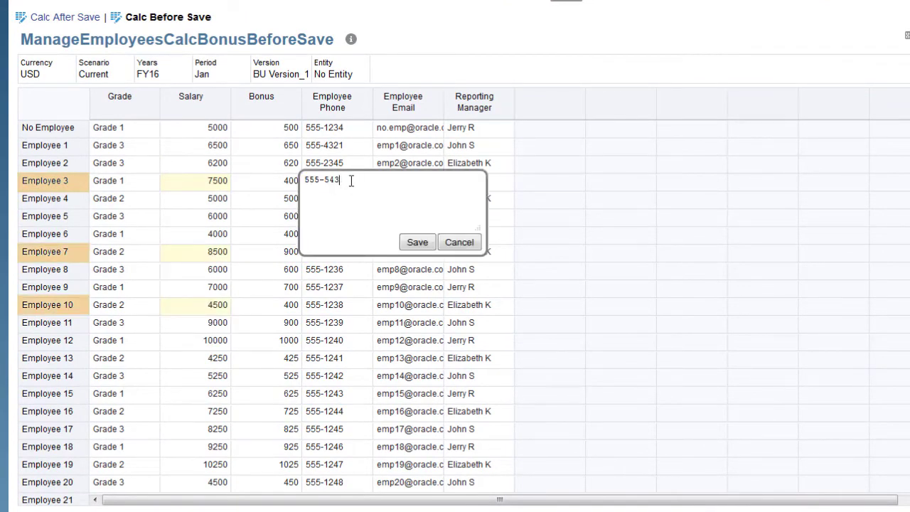
{"action": "type", "text": "2"}
{"action": "left_click", "coordinate": [418, 246]}
{"action": "double_click", "coordinate": [323, 234]}
{"action": "type", "text": "555-123"}
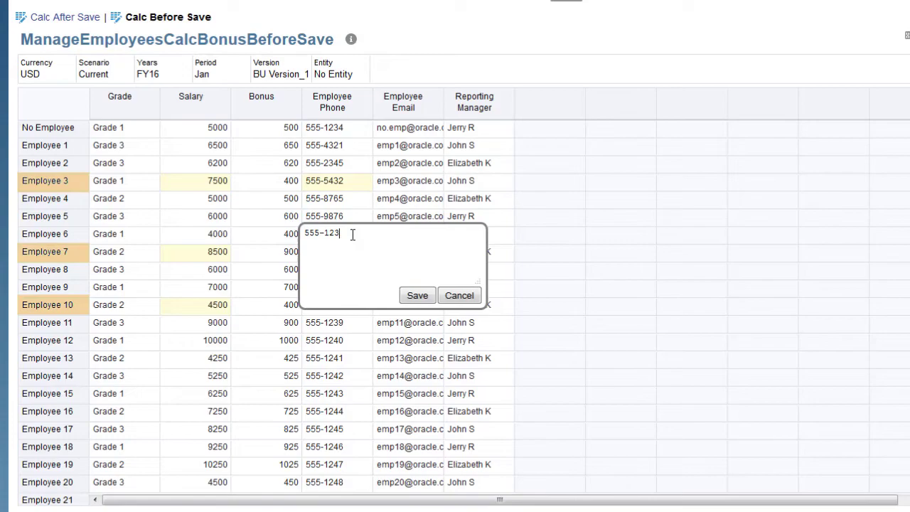
{"action": "type", "text": "4"}
{"action": "left_click", "coordinate": [411, 298]}
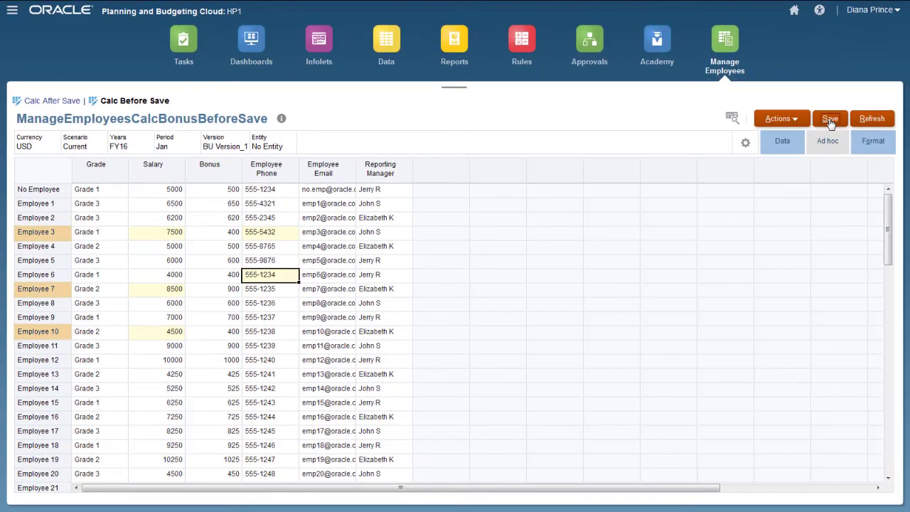
Step: Save the before-save form, acknowledge the message, and show the bonus job's log messages
{"action": "left_click", "coordinate": [829, 120]}
{"action": "left_click", "coordinate": [482, 145]}
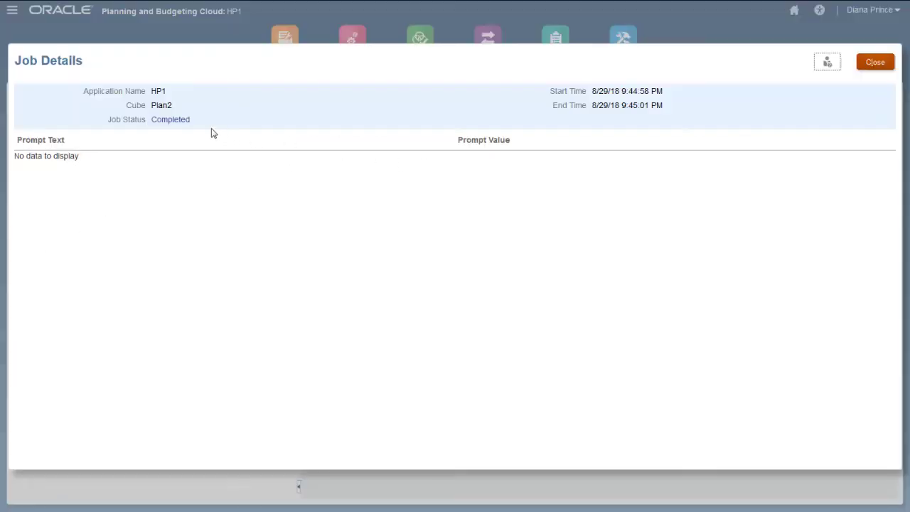
{"action": "left_click", "coordinate": [184, 121]}
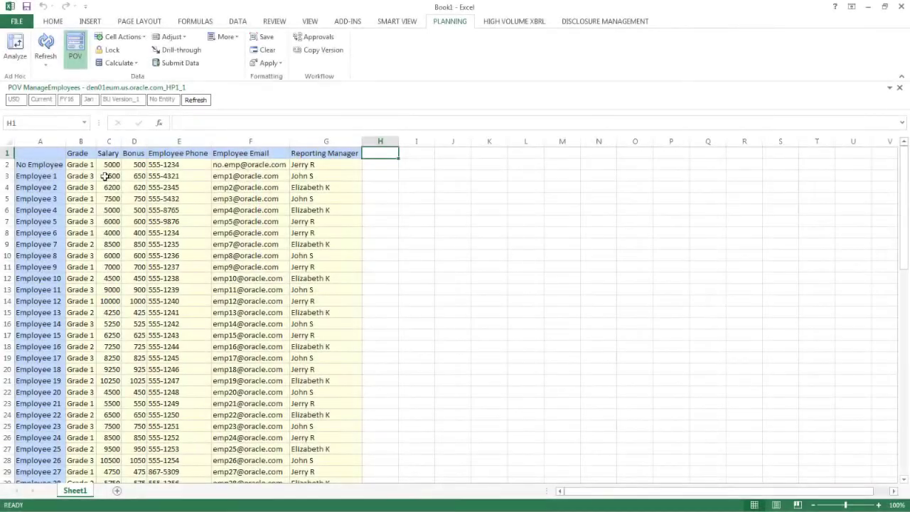
Step: Multi-select 23 scattered Salary cells, including Employees 1, 2, 4, 6, 12, 14, 28, 32, 33, 37, 43 and 48
{"action": "left_click", "coordinate": [110, 187], "text": "ctrl"}
{"action": "left_click", "coordinate": [111, 210], "text": "ctrl"}
{"action": "left_click", "coordinate": [111, 233], "text": "ctrl"}
{"action": "left_click", "coordinate": [110, 301], "text": "ctrl"}
{"action": "left_click", "coordinate": [111, 323], "text": "ctrl"}
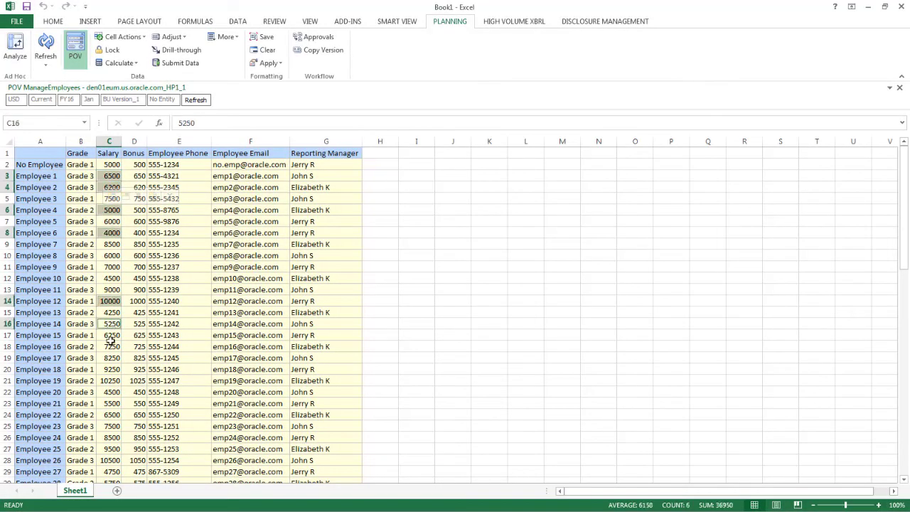
{"action": "left_click", "coordinate": [111, 358], "text": "ctrl"}
{"action": "left_click", "coordinate": [111, 392], "text": "ctrl"}
{"action": "left_click", "coordinate": [111, 415], "text": "ctrl"}
{"action": "left_click", "coordinate": [111, 426], "text": "ctrl"}
{"action": "left_click", "coordinate": [110, 460], "text": "ctrl"}
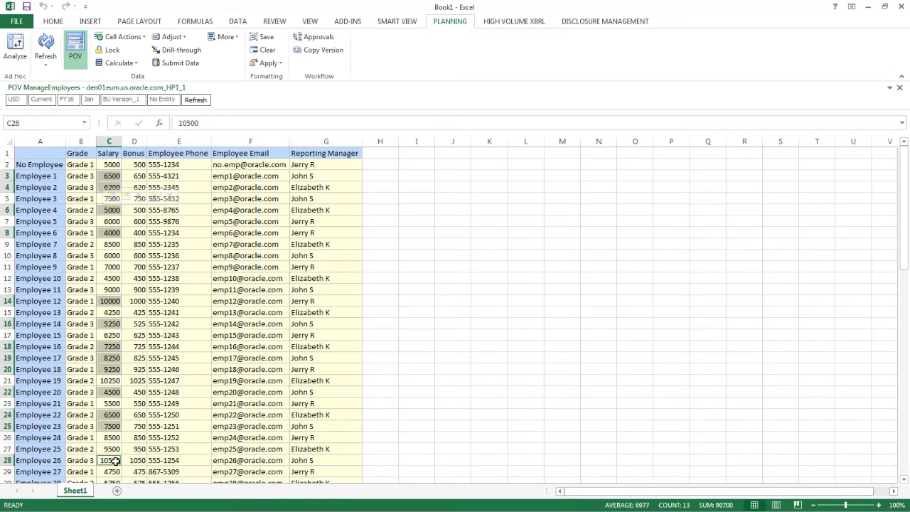
{"action": "scroll", "coordinate": [110, 437], "scroll_direction": "down", "scroll_amount": 8}
{"action": "left_click", "coordinate": [111, 210], "text": "ctrl"}
{"action": "left_click", "coordinate": [111, 255], "text": "ctrl"}
{"action": "left_click", "coordinate": [110, 267], "text": "ctrl"}
{"action": "left_click", "coordinate": [111, 312], "text": "ctrl"}
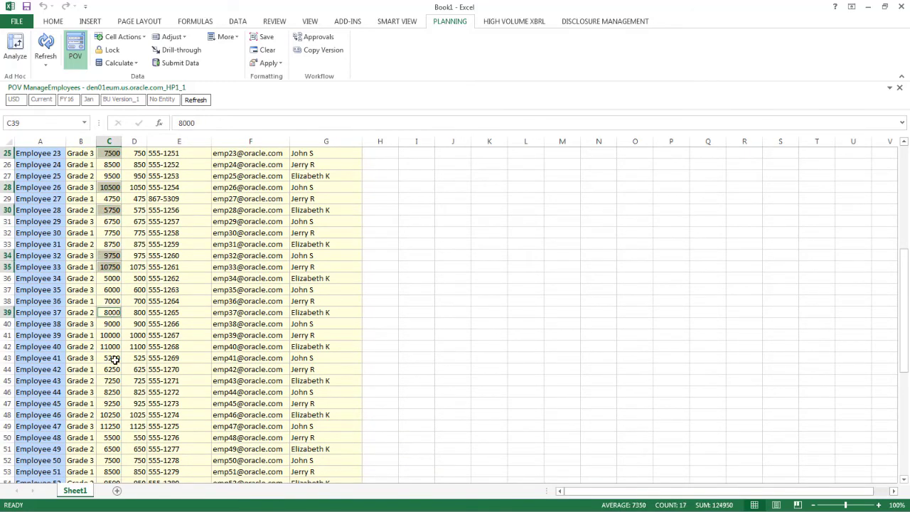
{"action": "left_click", "coordinate": [111, 380], "text": "ctrl"}
{"action": "left_click", "coordinate": [111, 437], "text": "ctrl"}
{"action": "scroll", "coordinate": [117, 438], "scroll_direction": "down", "scroll_amount": 6}
{"action": "left_click", "coordinate": [111, 335], "text": "ctrl"}
{"action": "left_click", "coordinate": [111, 403], "text": "ctrl"}
{"action": "left_click", "coordinate": [111, 448], "text": "ctrl"}
{"action": "left_click", "coordinate": [111, 460], "text": "ctrl"}
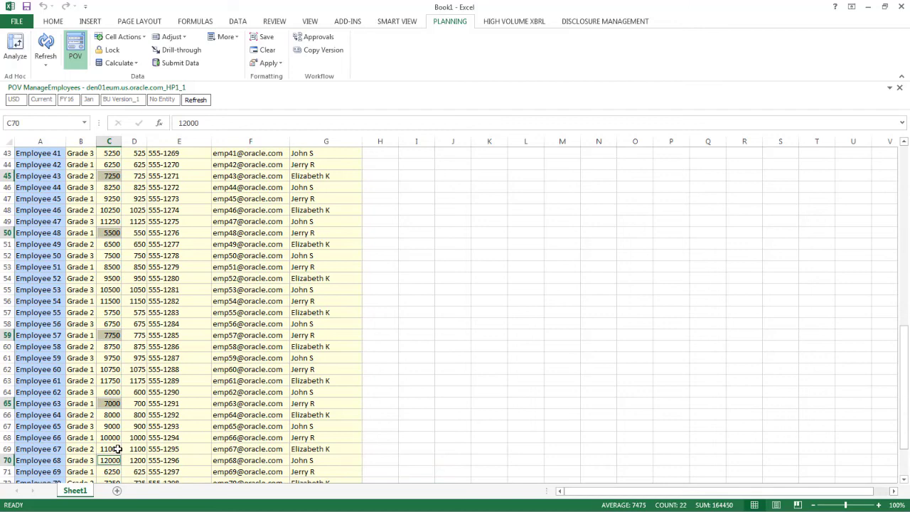
{"action": "scroll", "coordinate": [143, 197], "scroll_direction": "up", "scroll_amount": 15}
Step: Increase the selected salaries by a fixed 10 percent and submit them to the server
{"action": "left_click", "coordinate": [171, 37]}
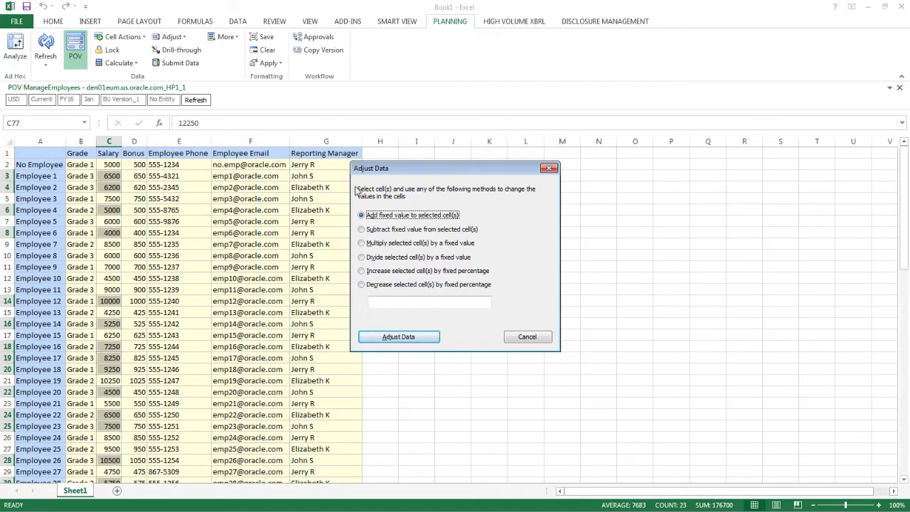
{"action": "left_click", "coordinate": [362, 271]}
{"action": "type", "text": "10"}
{"action": "left_click", "coordinate": [399, 337]}
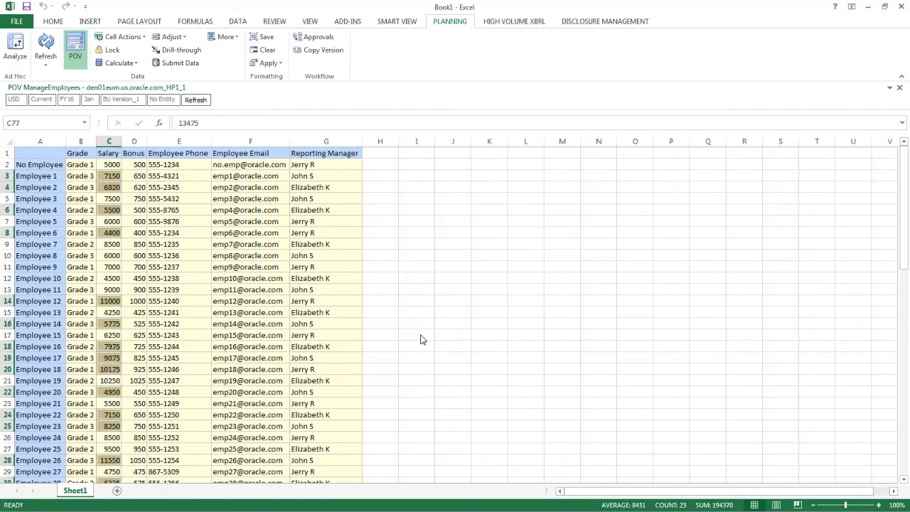
{"action": "left_click", "coordinate": [380, 164]}
{"action": "left_click", "coordinate": [189, 63]}
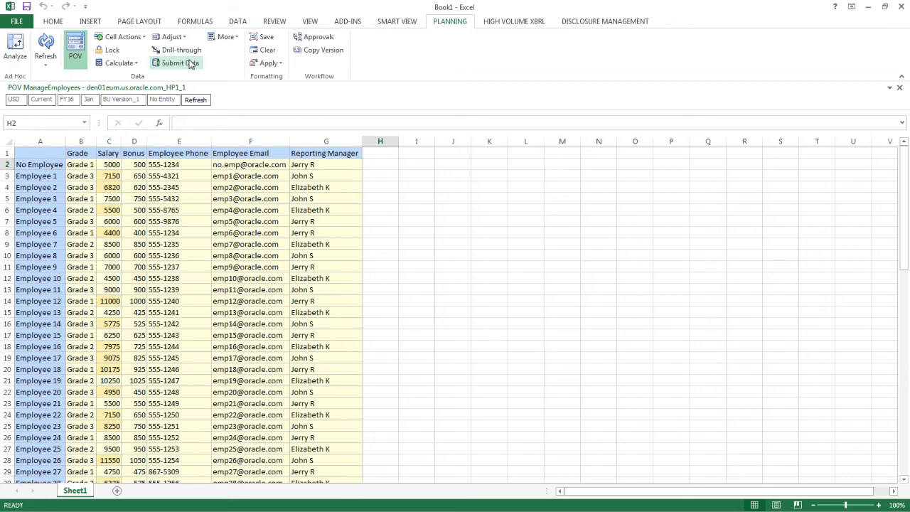